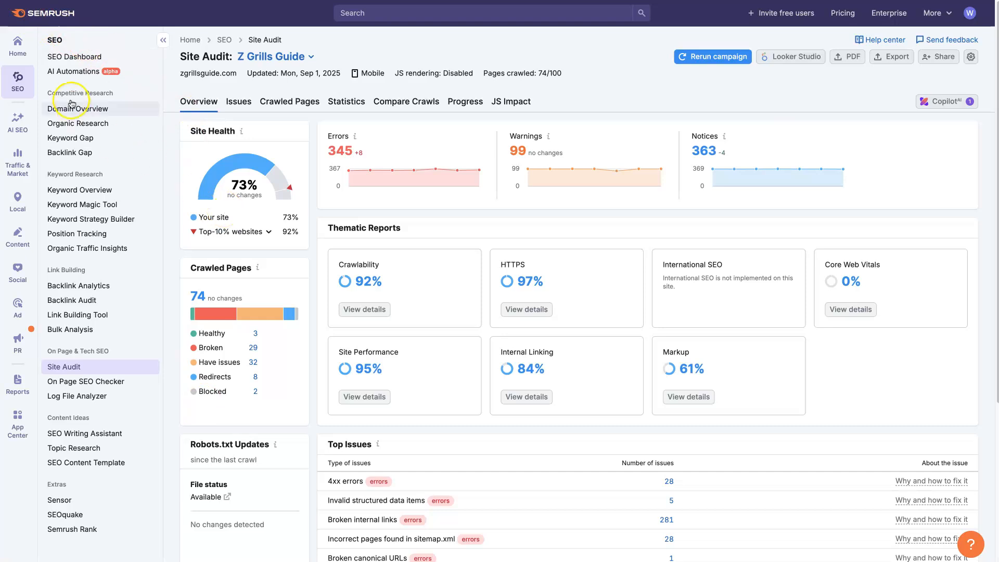
Step: Open the Site Audit project list and try to create a new project
left_click(18, 82)
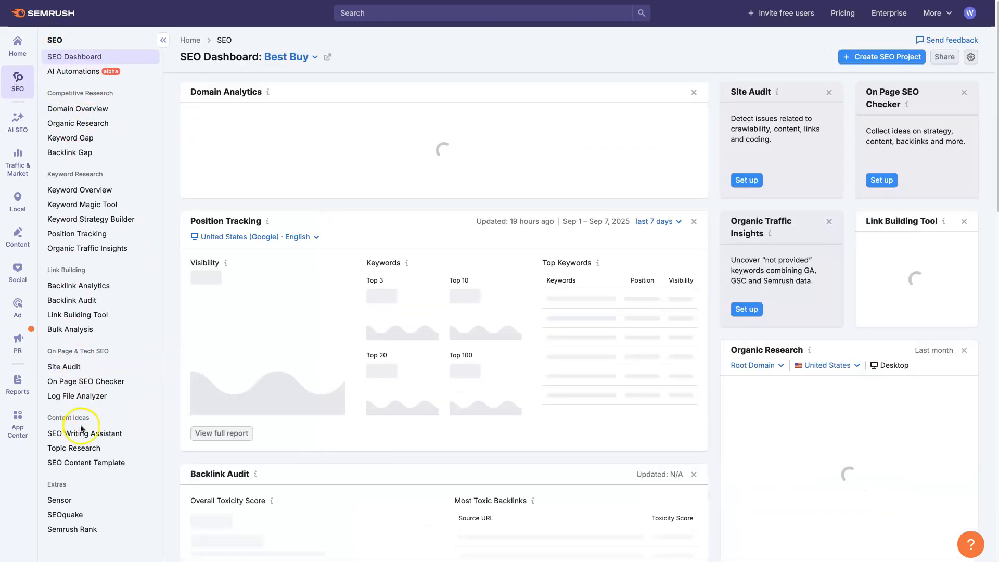
left_click(75, 369)
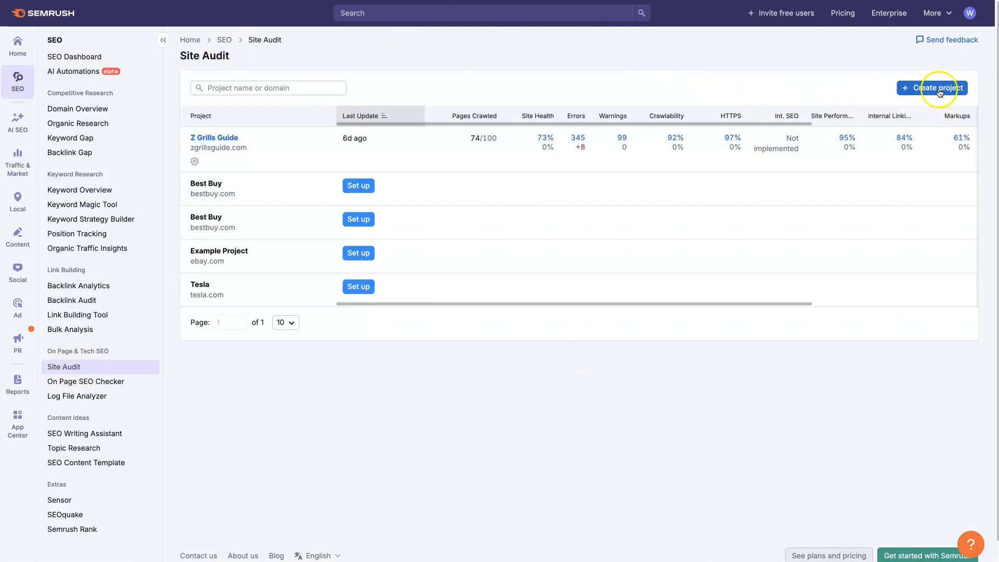
left_click(939, 89)
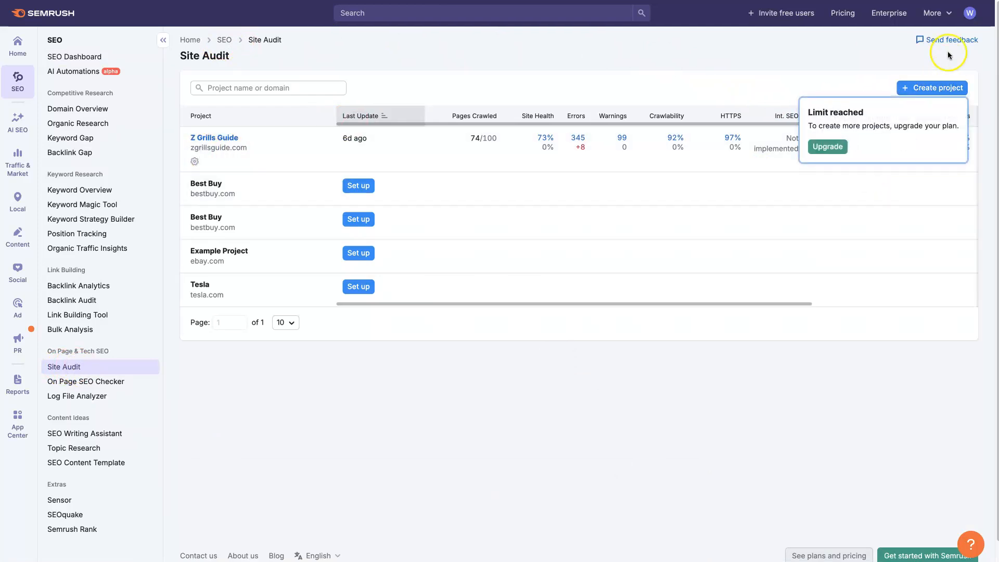
left_click(669, 418)
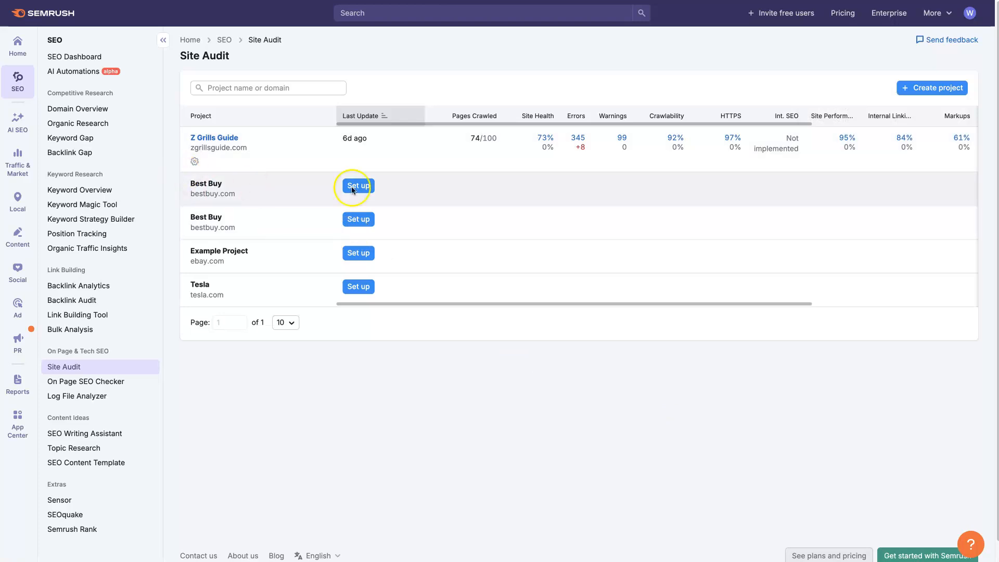
left_click_drag(585, 303, 770, 295)
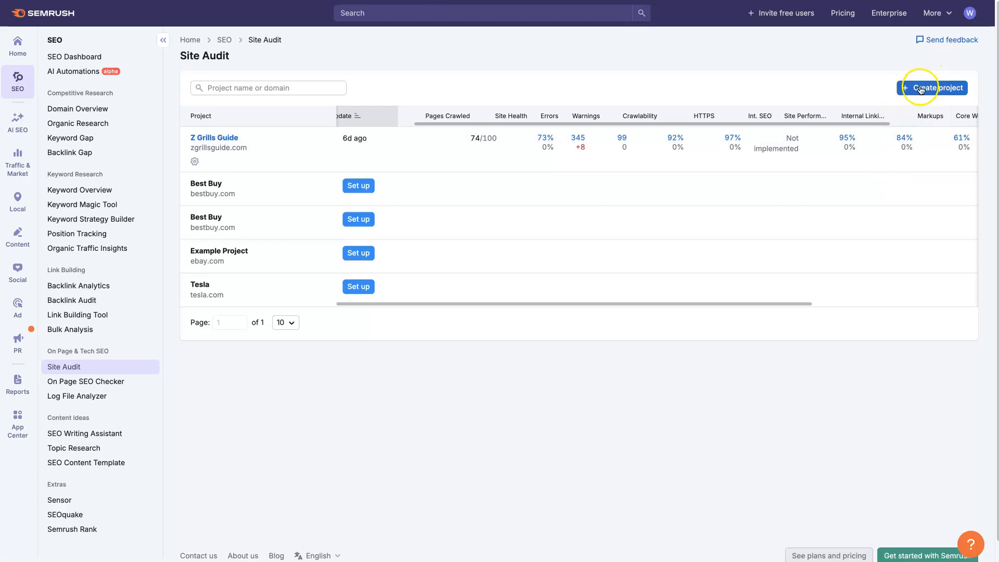
Step: Set up the first bestbuy.com project's audit with the completion email off and a 20,000-page limit, and start it
left_click(359, 186)
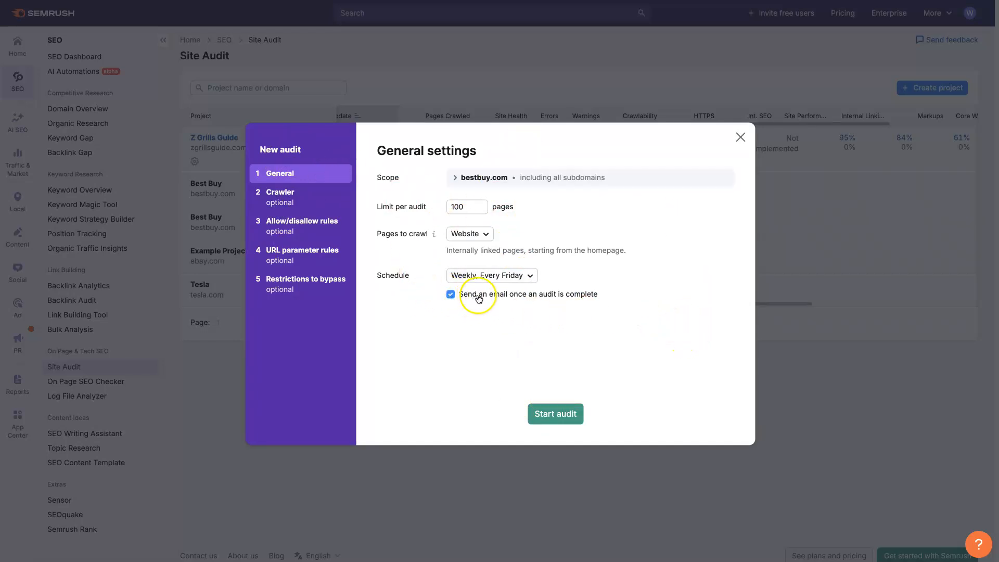
left_click(451, 294)
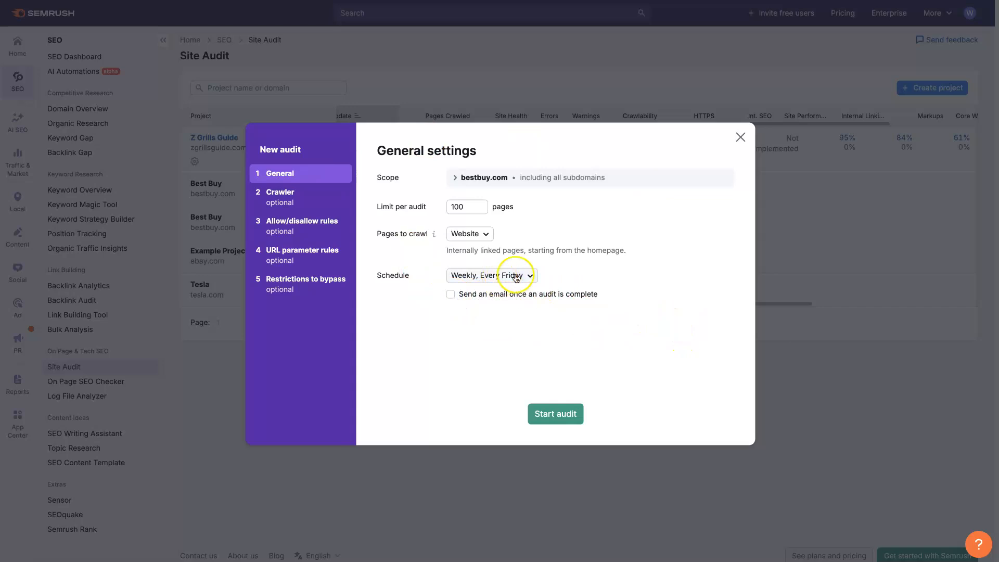
left_click(467, 207)
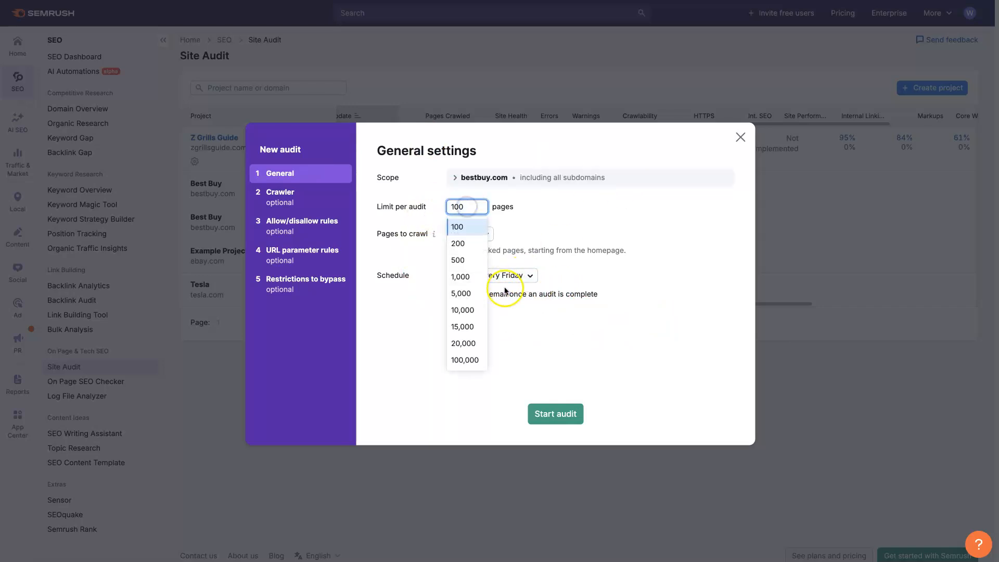
left_click(466, 359)
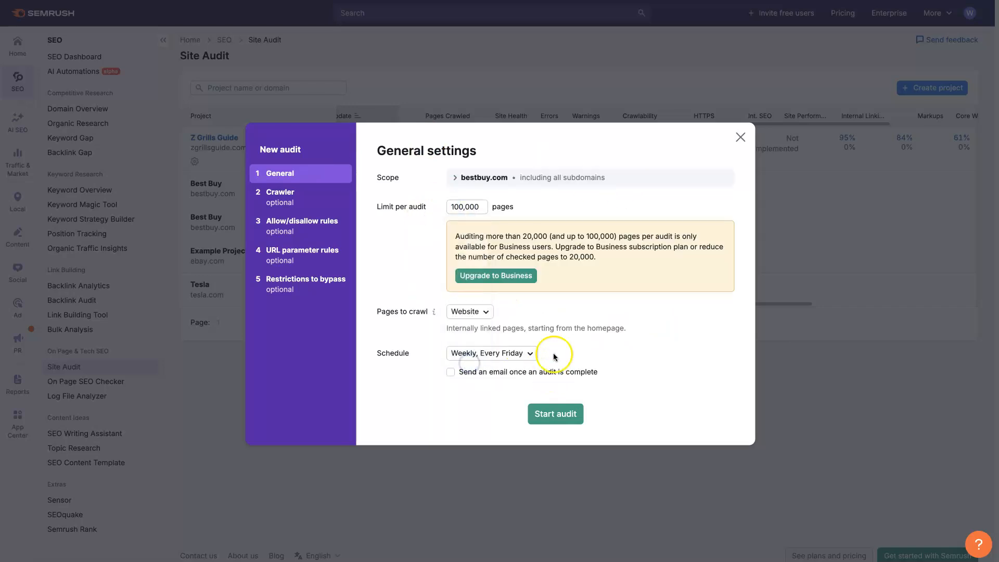
left_click(474, 206)
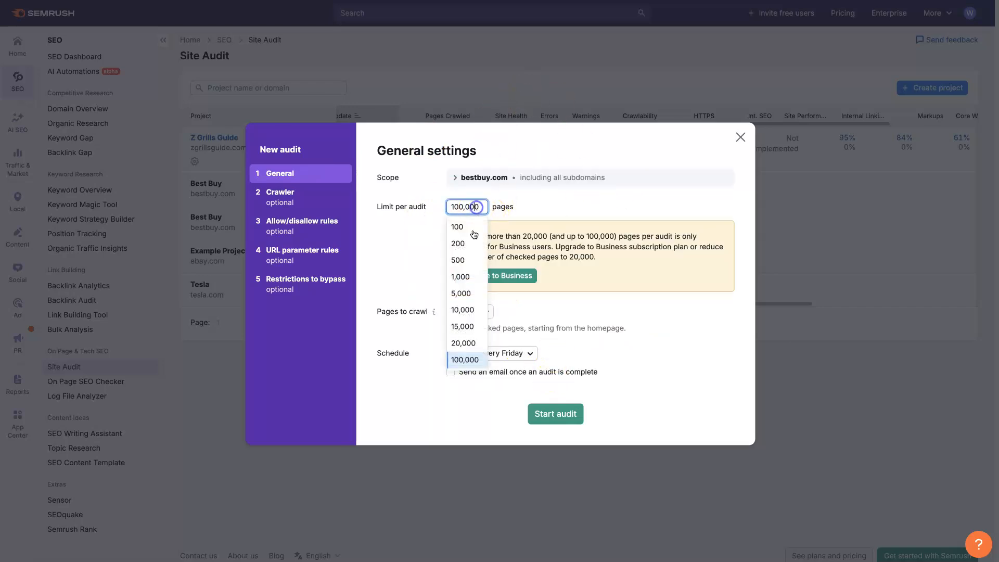
left_click(464, 343)
left_click(557, 415)
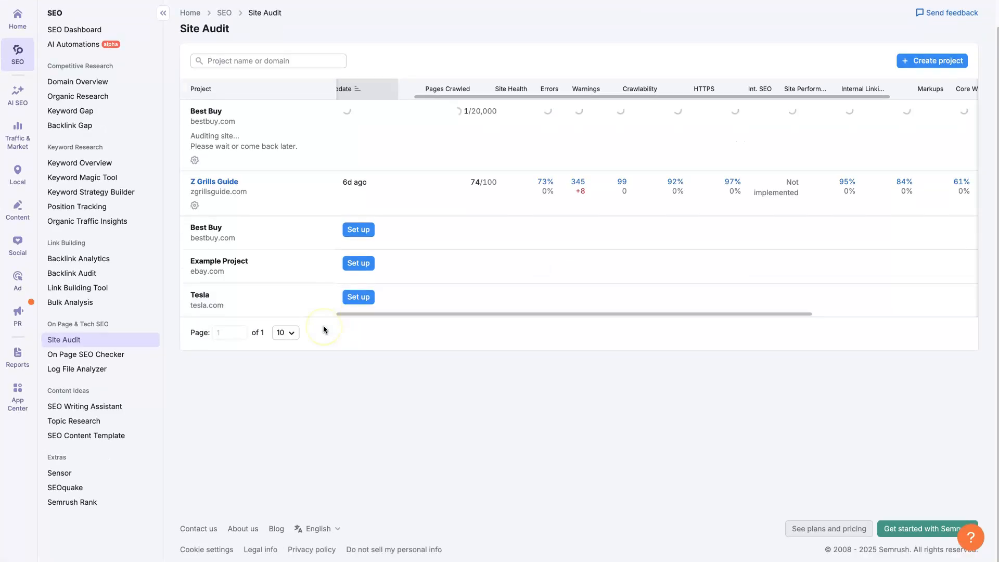
Step: Open the Z Grills Guide site audit report in a new tab and switch to it
scroll(526, 315, "up", 2)
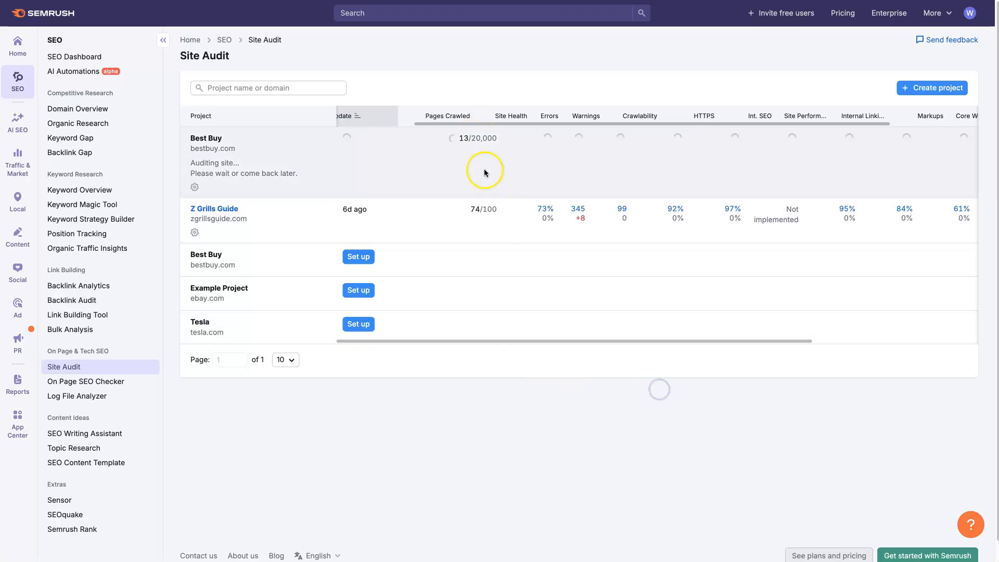
double_click(466, 138)
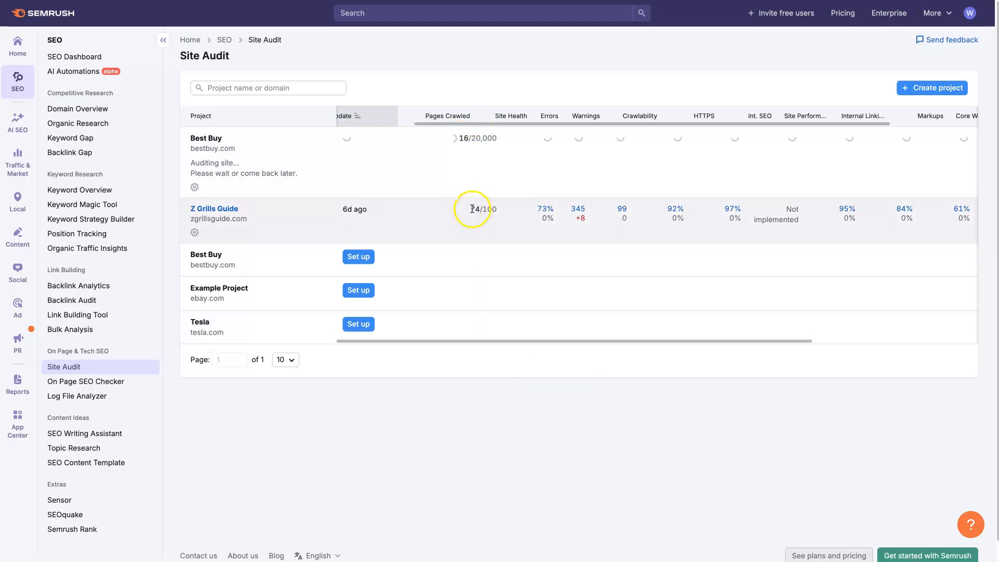
triple_click(227, 208)
right_click(227, 208)
left_click(246, 212)
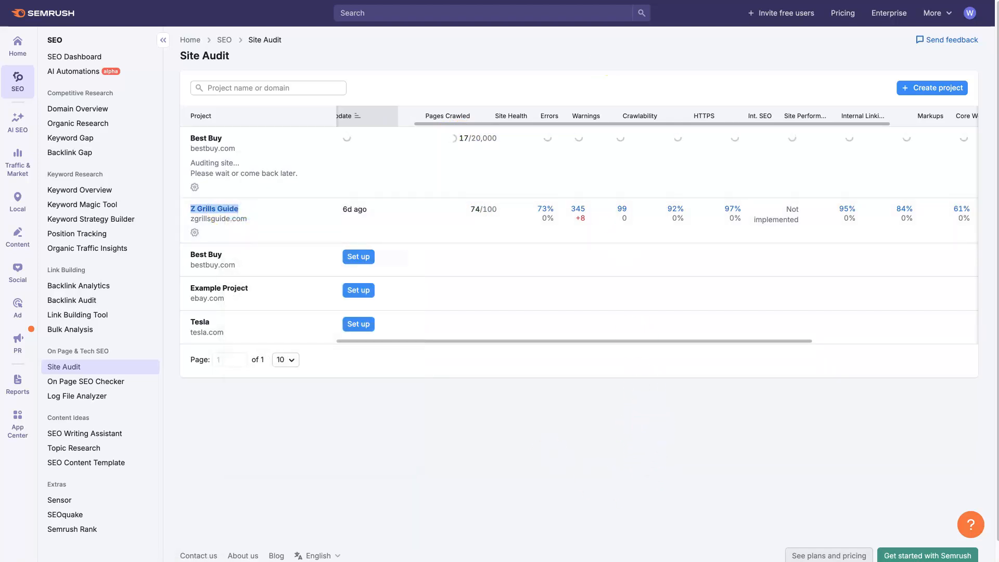
key("ctrl+Tab")
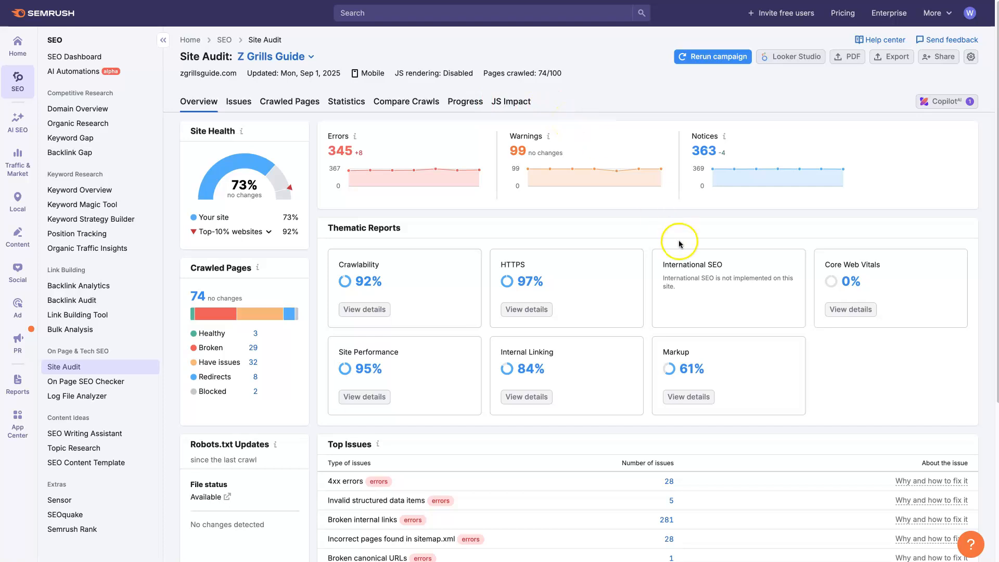
Step: Review the audit's Top Issues list and open the pages with 4xx errors in a new tab
scroll(676, 244, "down", 2)
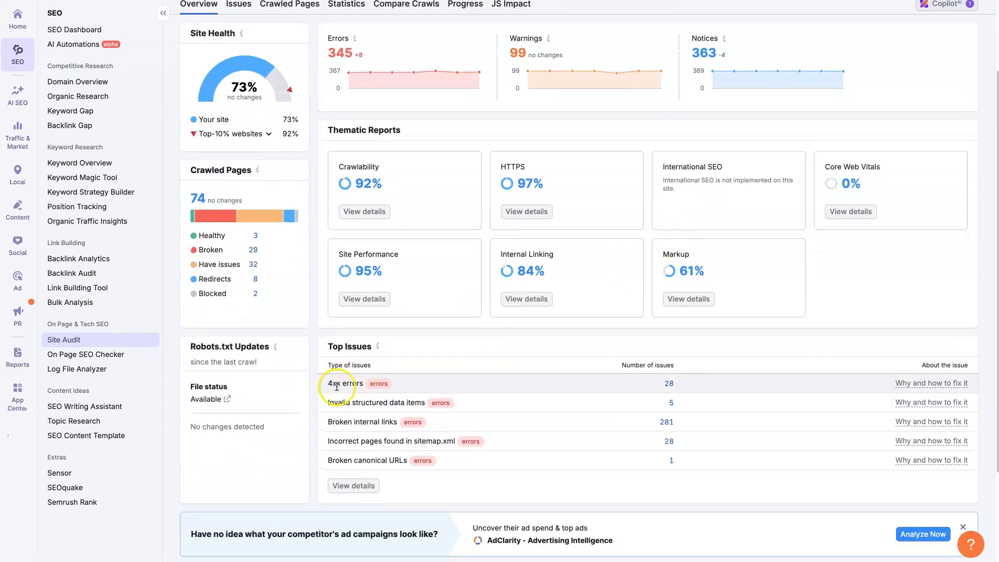
scroll(354, 385, "down", 1)
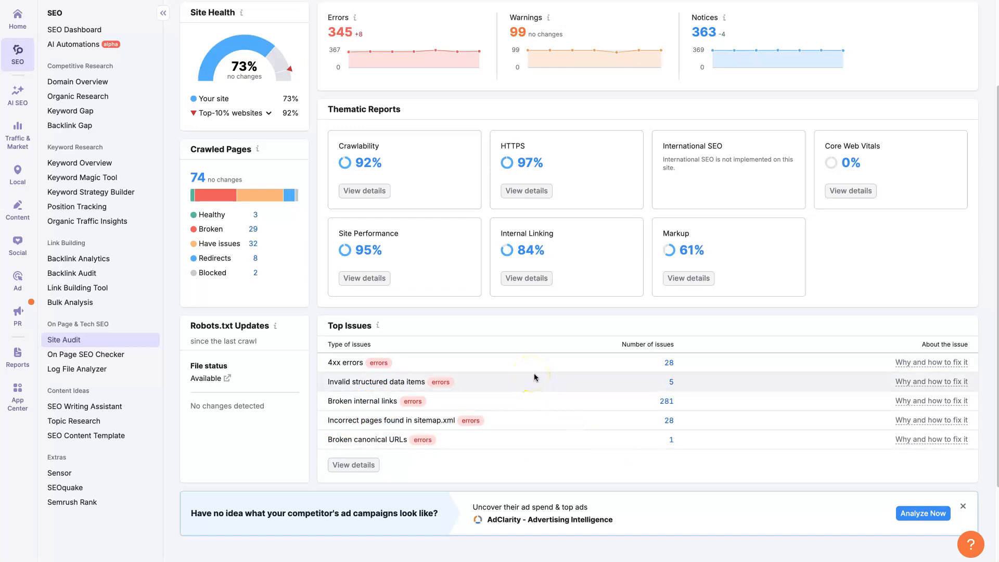
right_click(669, 363)
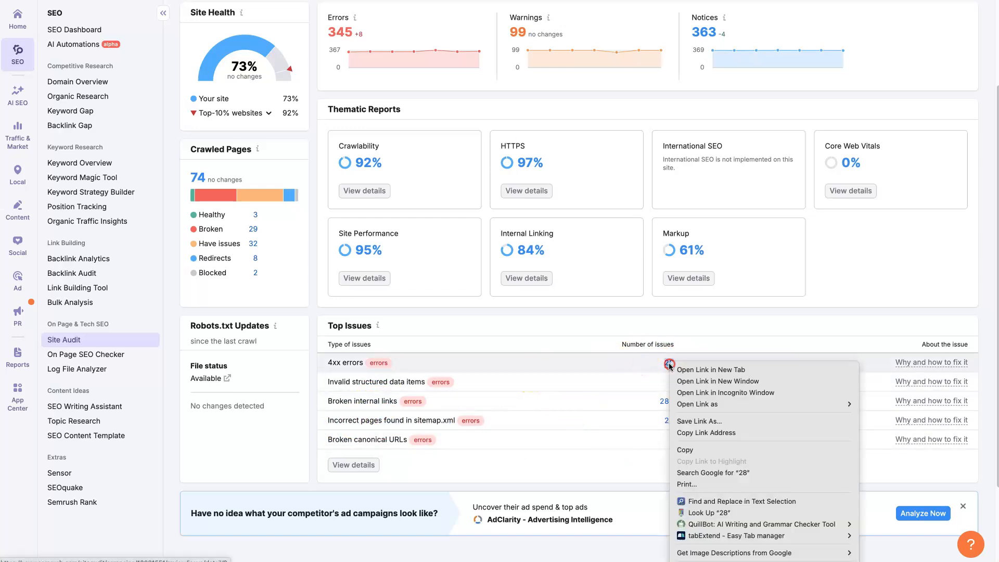
left_click(692, 369)
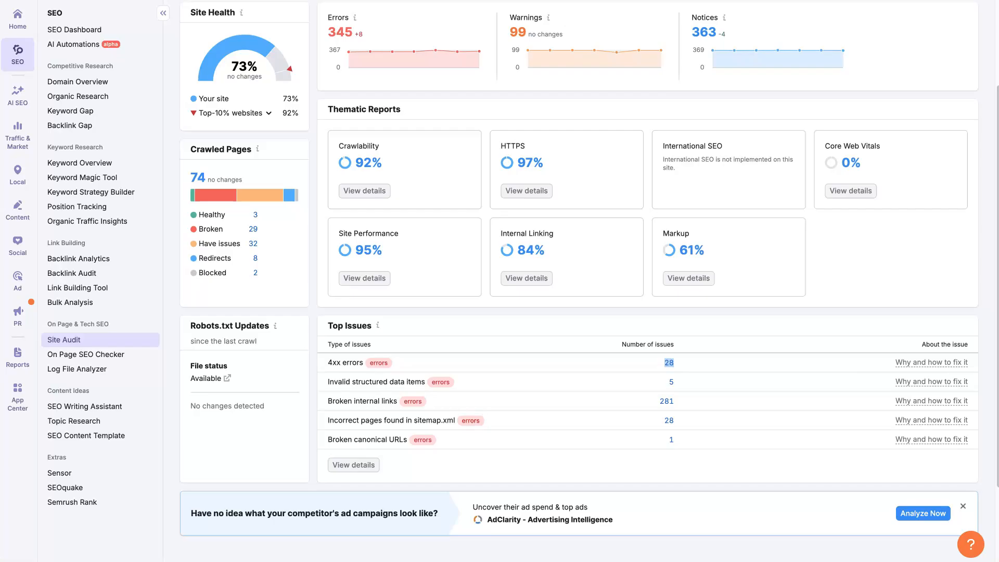
key("ctrl+Tab")
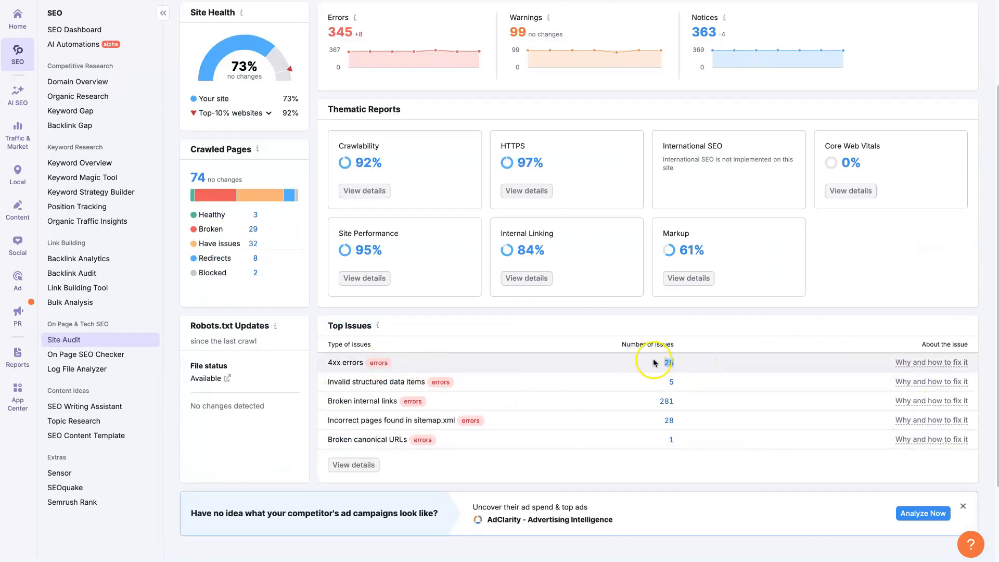
scroll(716, 330, "up", 3)
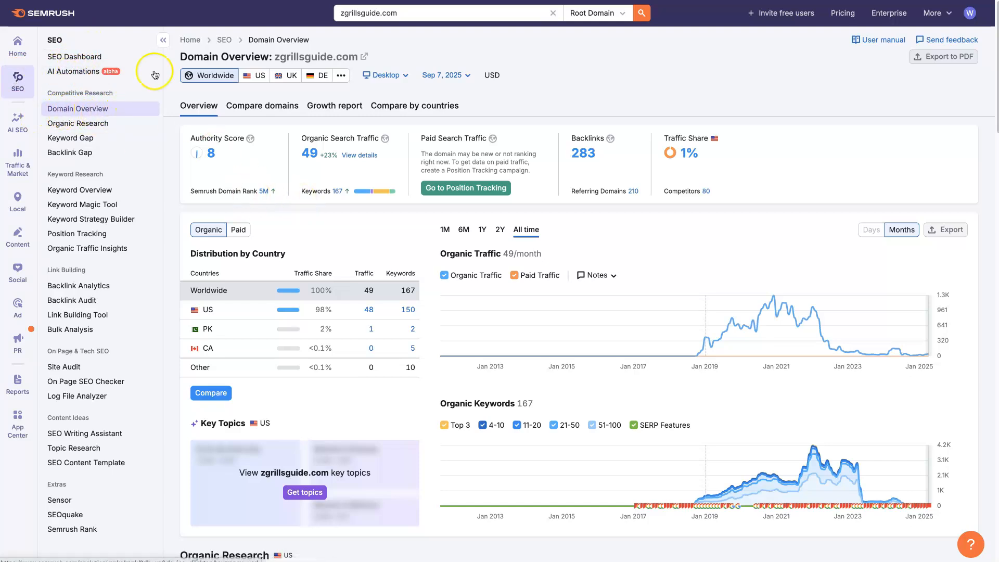
Step: Examine the domain overview of zgrillsguide.com, from its traffic metrics down to the organic research section
scroll(990, 299, "down", 1)
scroll(988, 299, "down", 10)
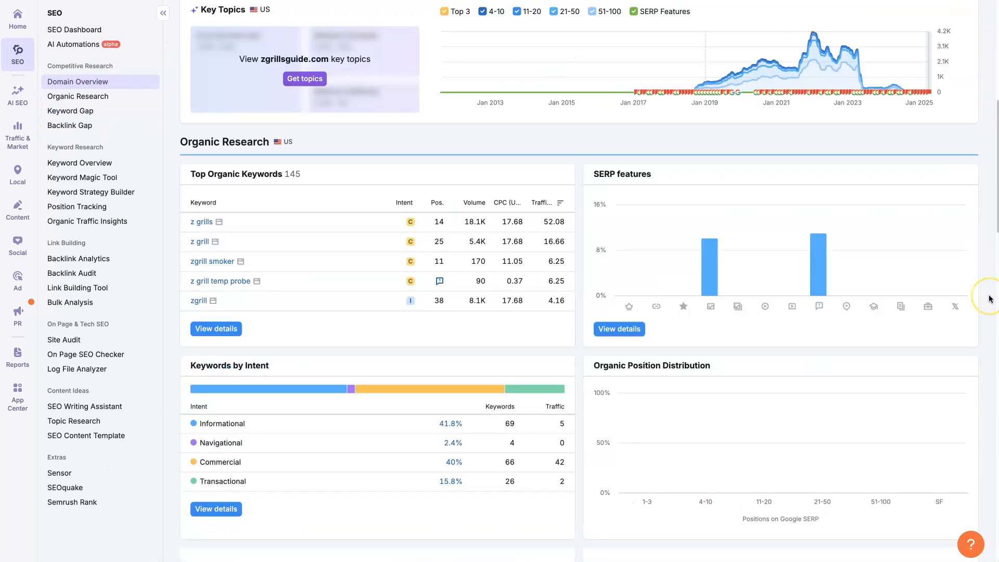
scroll(988, 298, "up", 11)
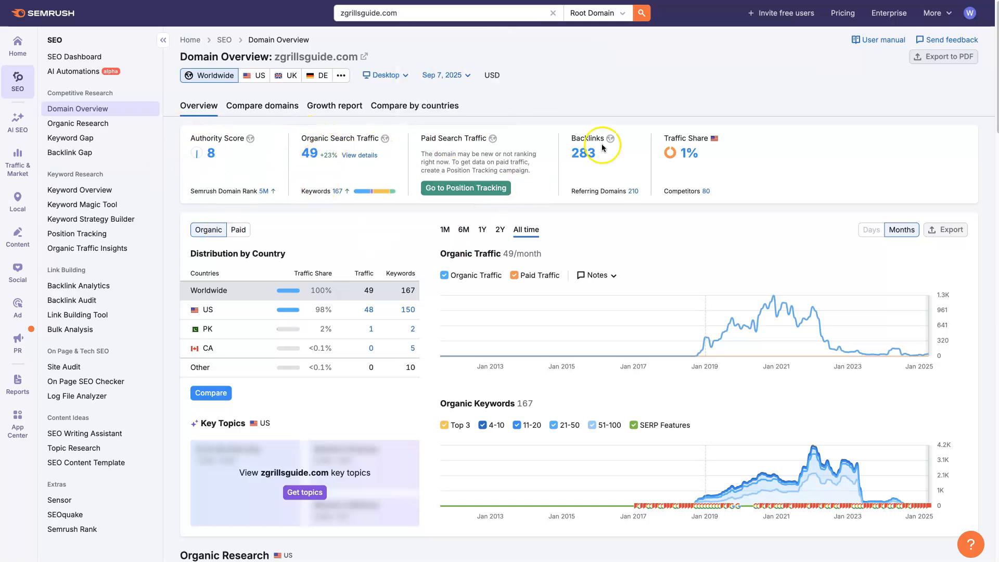
left_click(736, 67)
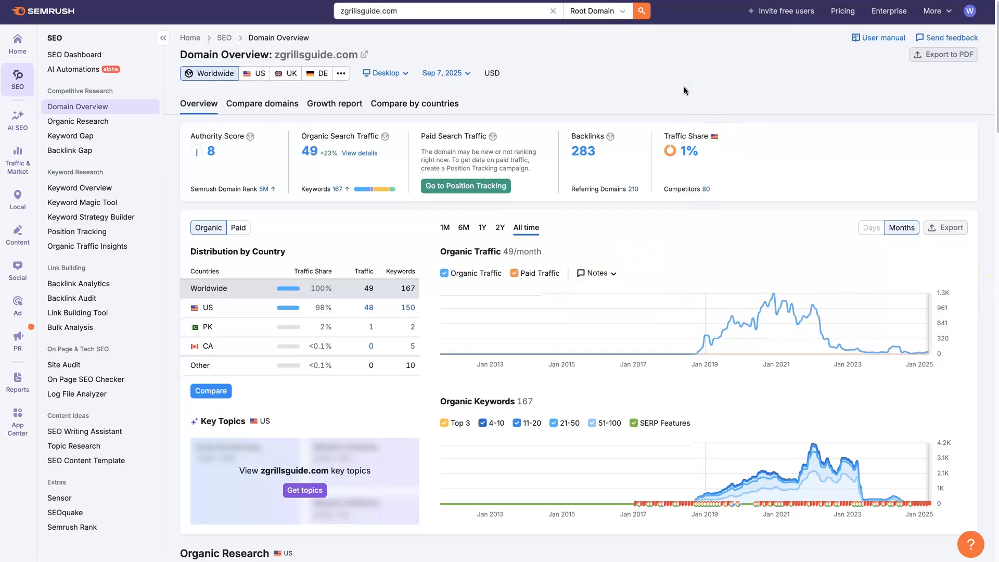
Step: Open the Keywords by Intent details in a new tab and review the organic search positions for zgrillsguide.com
scroll(990, 236, "down", 8)
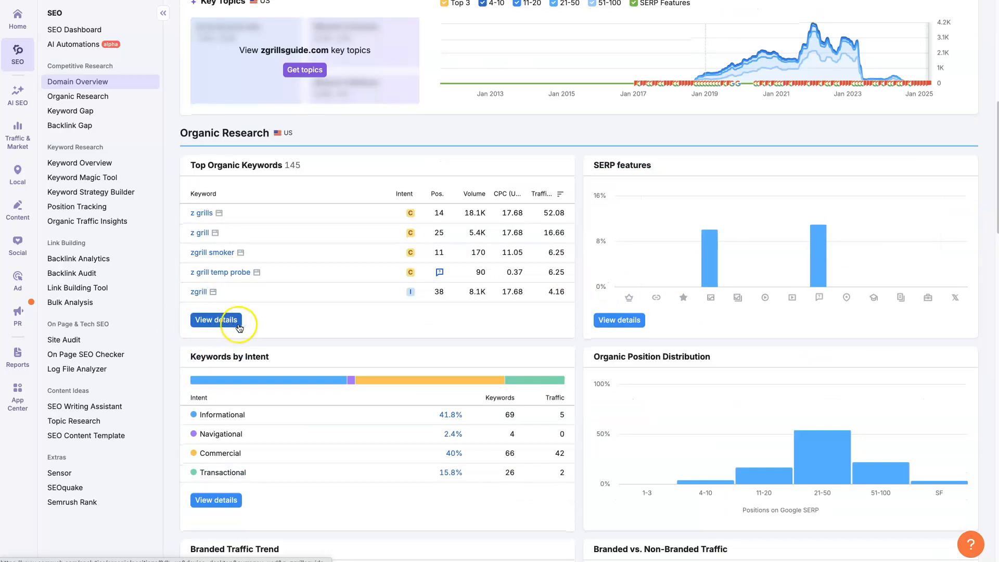
right_click(223, 499)
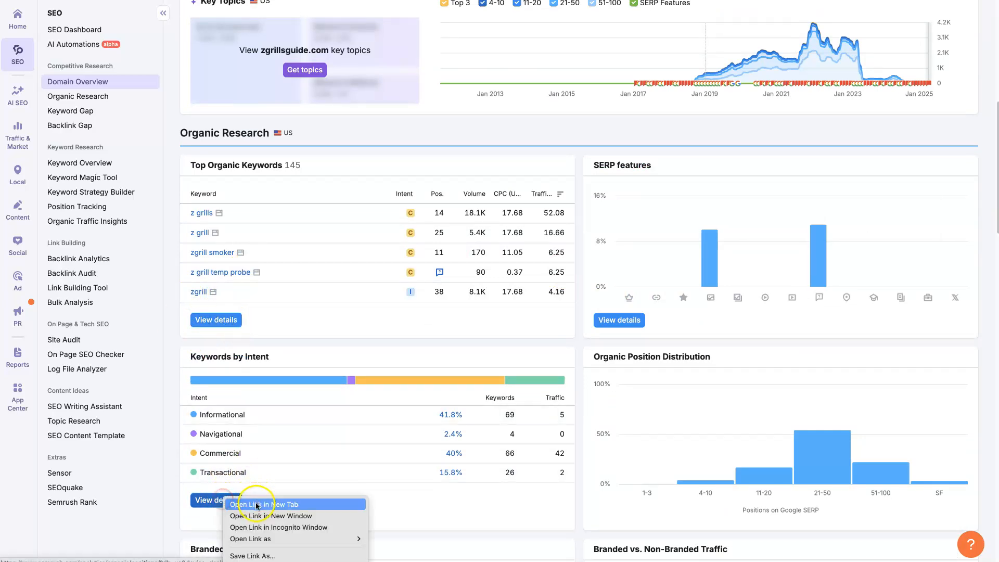
left_click(250, 505)
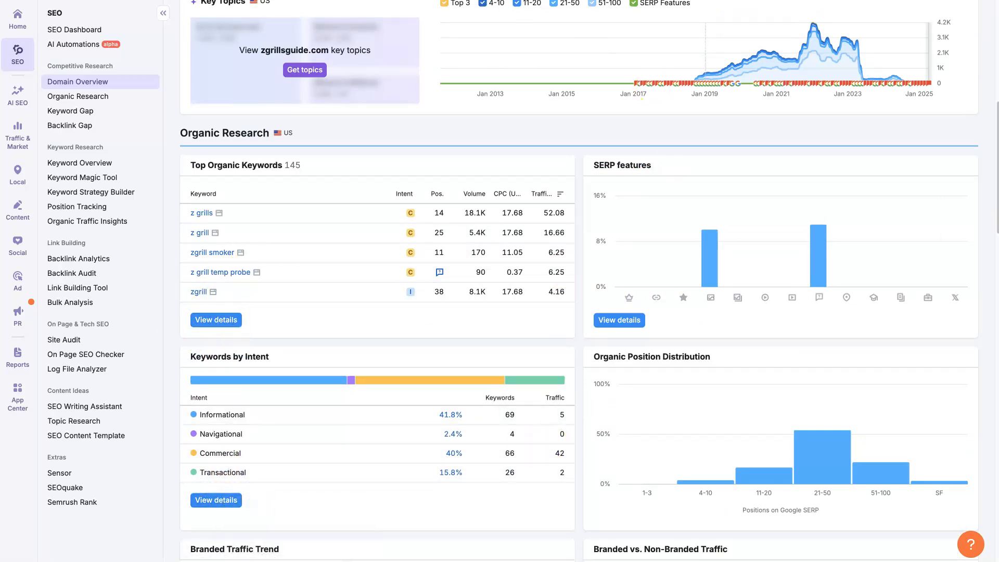
key("ctrl+Tab")
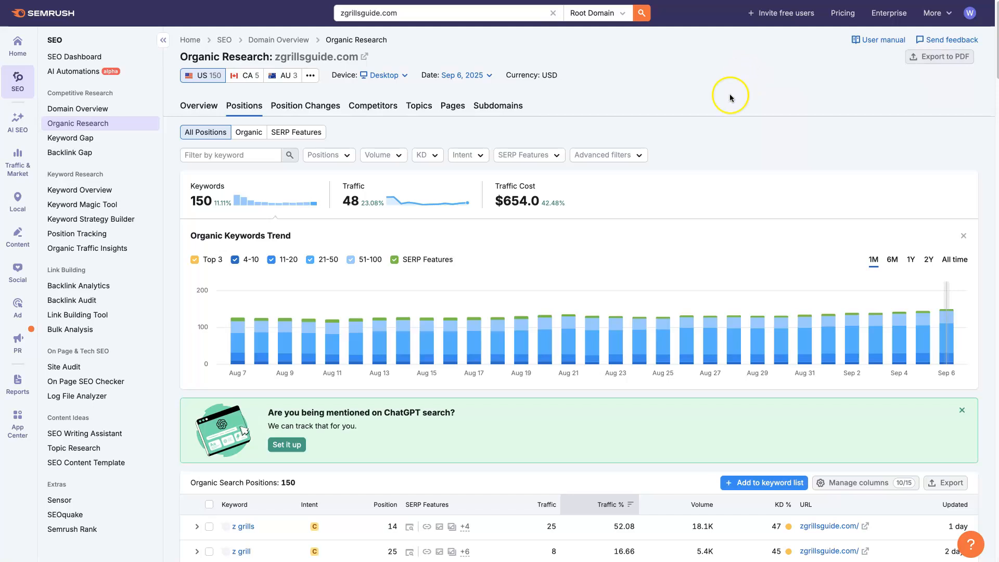
scroll(730, 114, "down", 5)
scroll(649, 396, "up", 5)
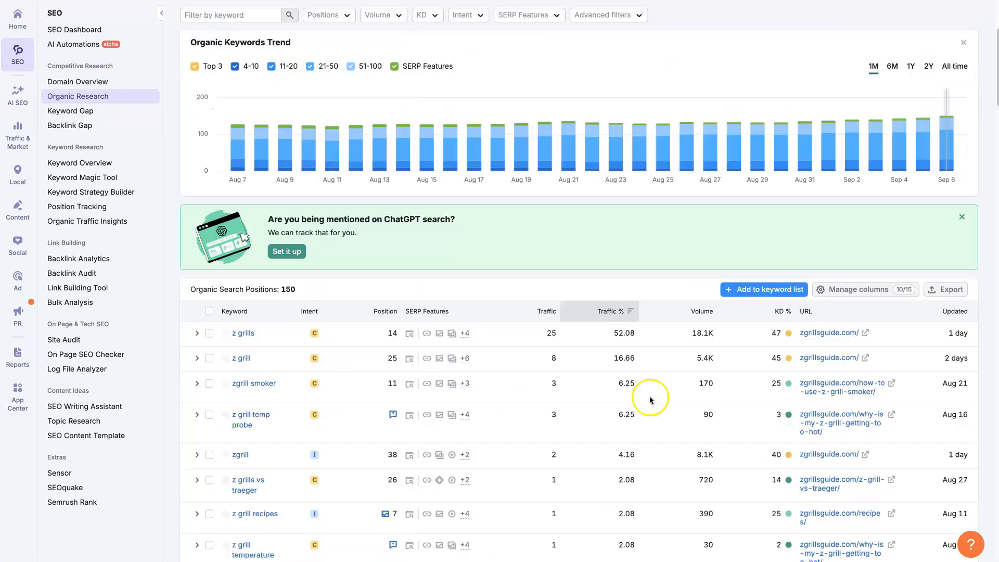
Step: Return to the beginning of the zgrillsguide.com domain overview
key("ctrl+shift+Tab")
scroll(446, 333, "up", 8)
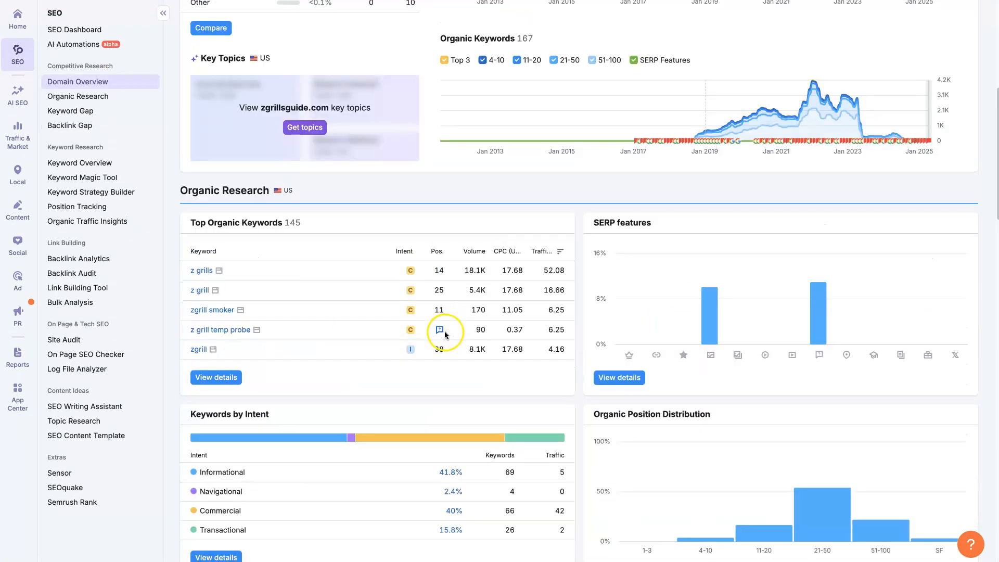
left_click(670, 94)
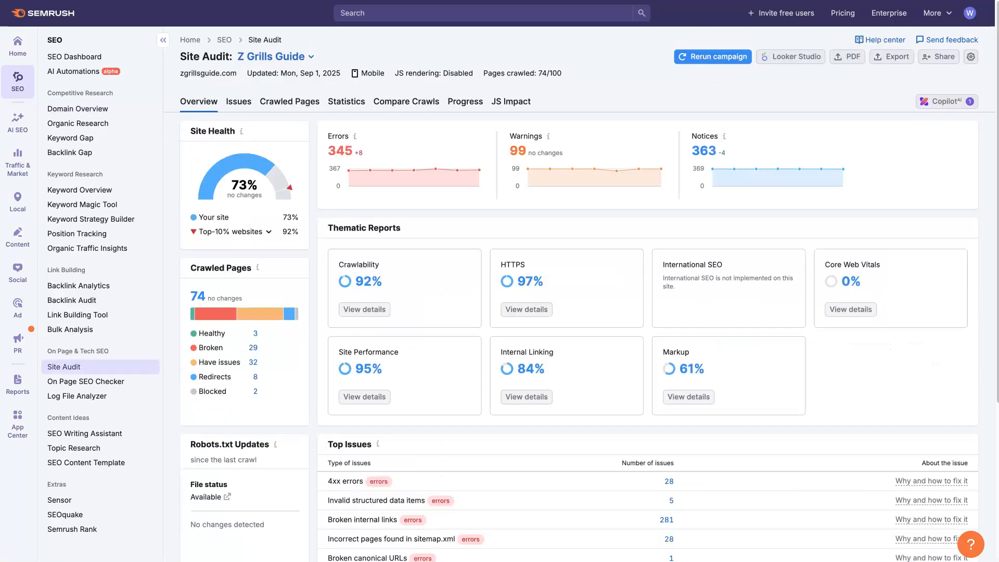
Step: Review the Z Grills Guide site audit's thematic reports, top issues and links on how to fix them
left_click(242, 119)
scroll(950, 359, "down", 3)
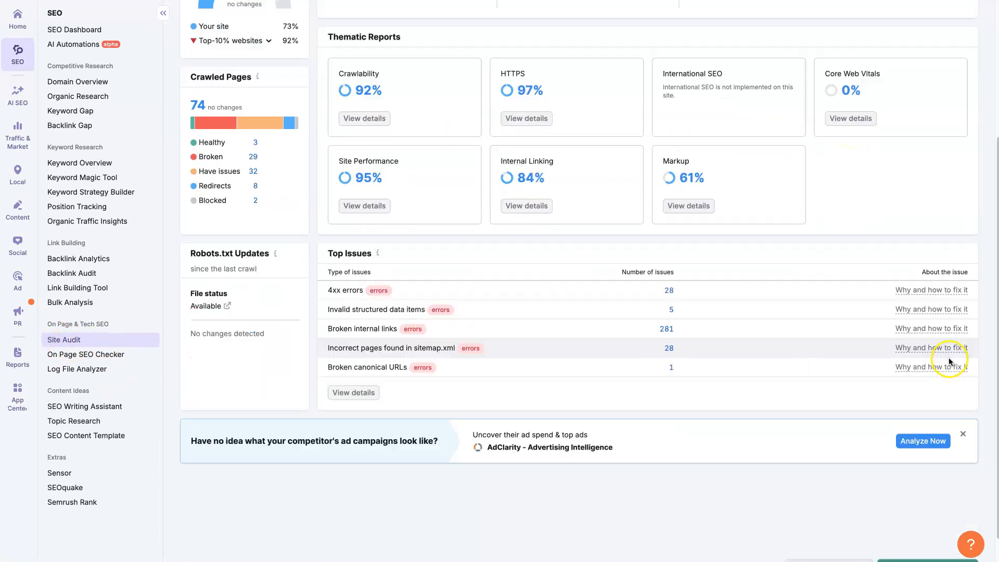
scroll(950, 363, "up", 3)
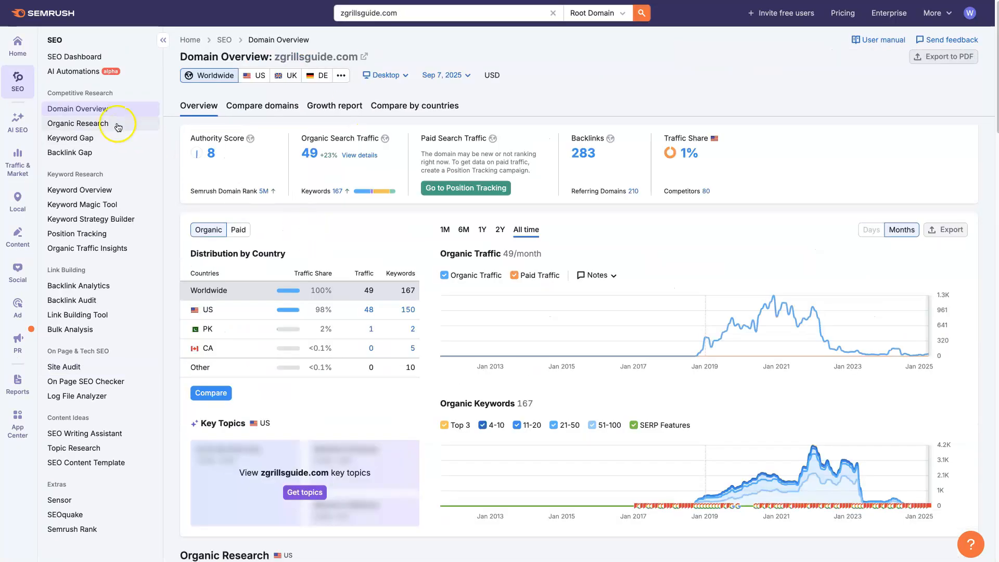
Step: Examine the zgrillsguide.com domain overview down to the organic competitors and competitive positioning map, and return to its summary
scroll(974, 456, "down", 1)
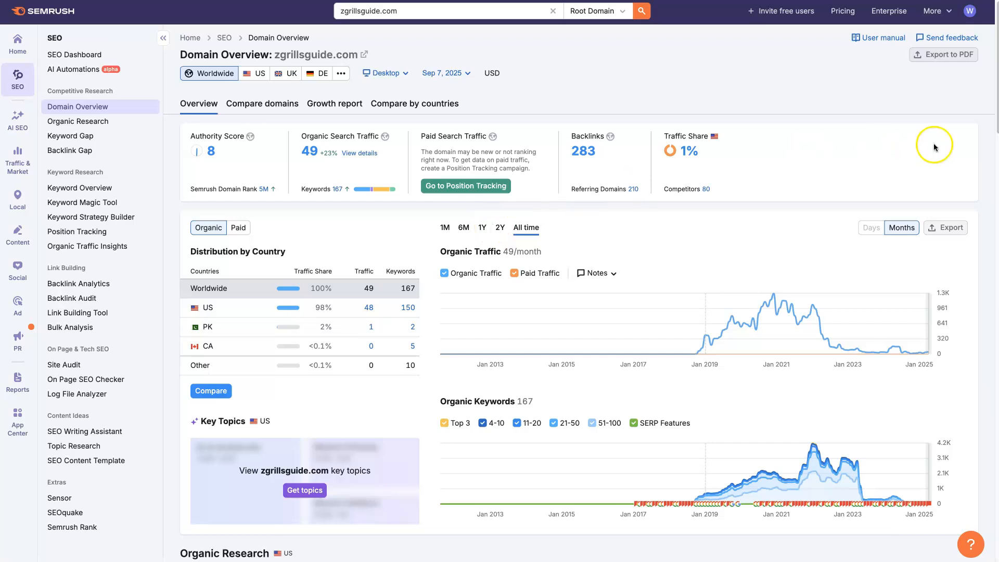
scroll(992, 179, "down", 9)
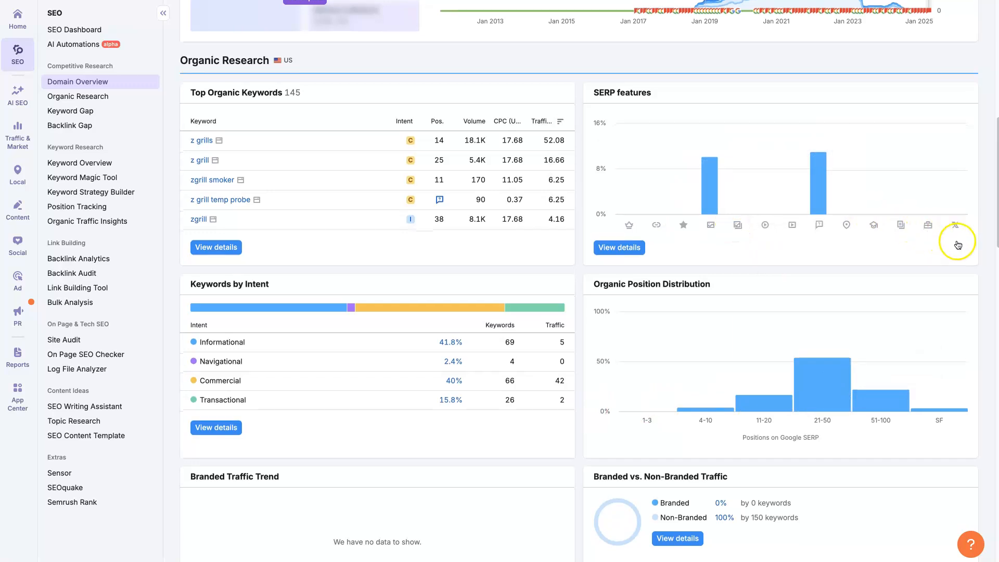
scroll(963, 241, "down", 1)
scroll(966, 241, "down", 3)
scroll(966, 237, "down", 1)
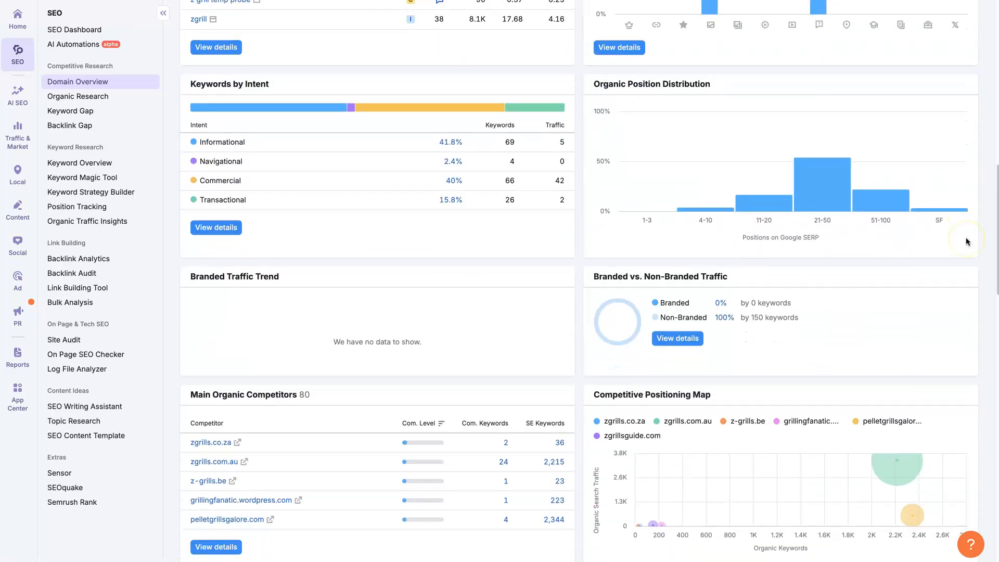
scroll(951, 324, "down", 1)
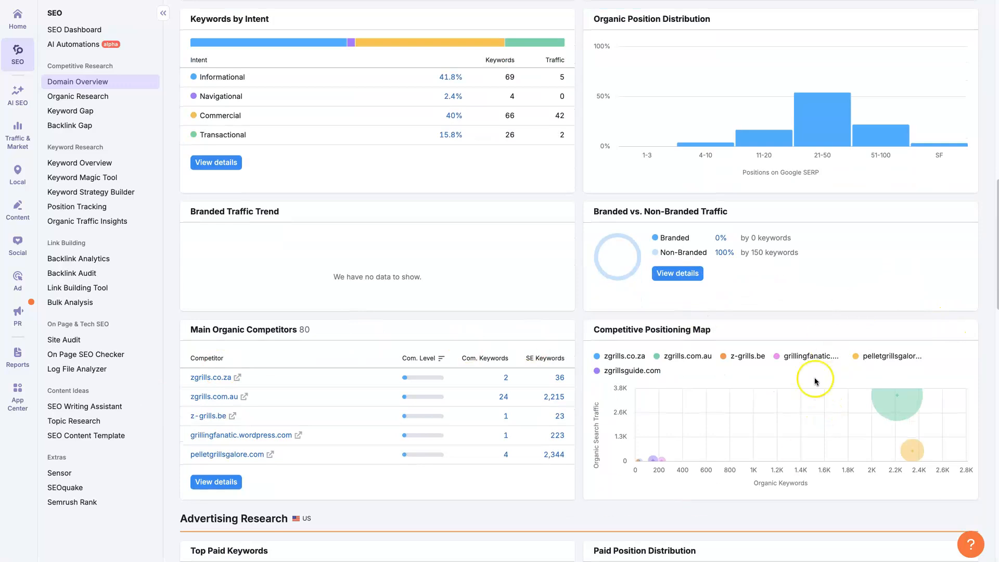
scroll(873, 358, "up", 15)
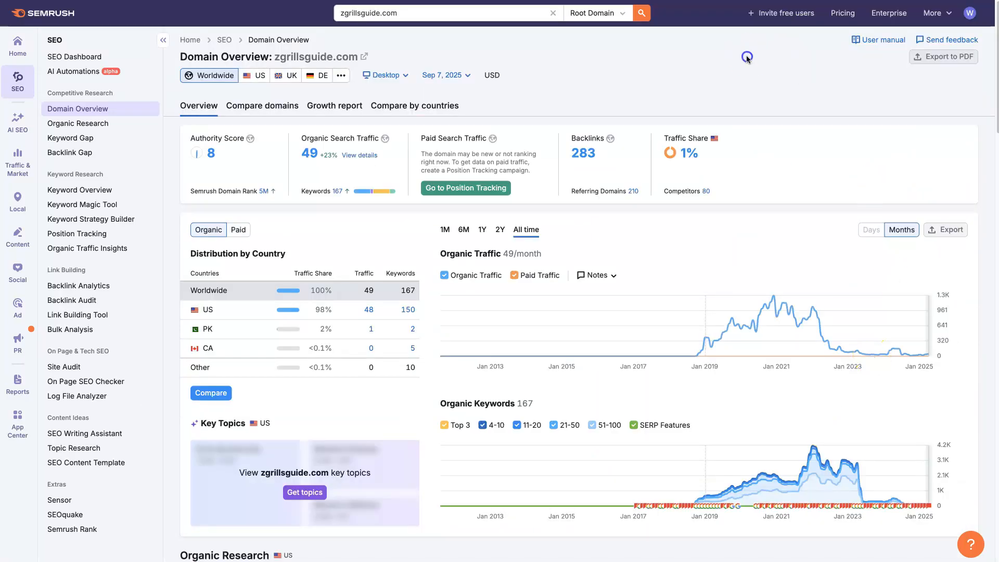